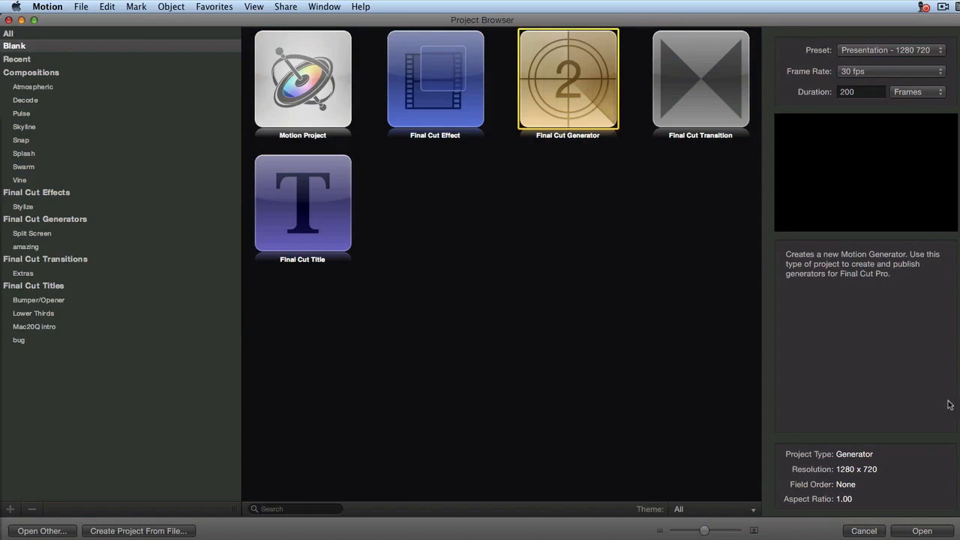
- Create a blank Motion Project and add the text "Making the Text Wiggle" to the canvas
{"action": "left_click", "coordinate": [307, 93]}
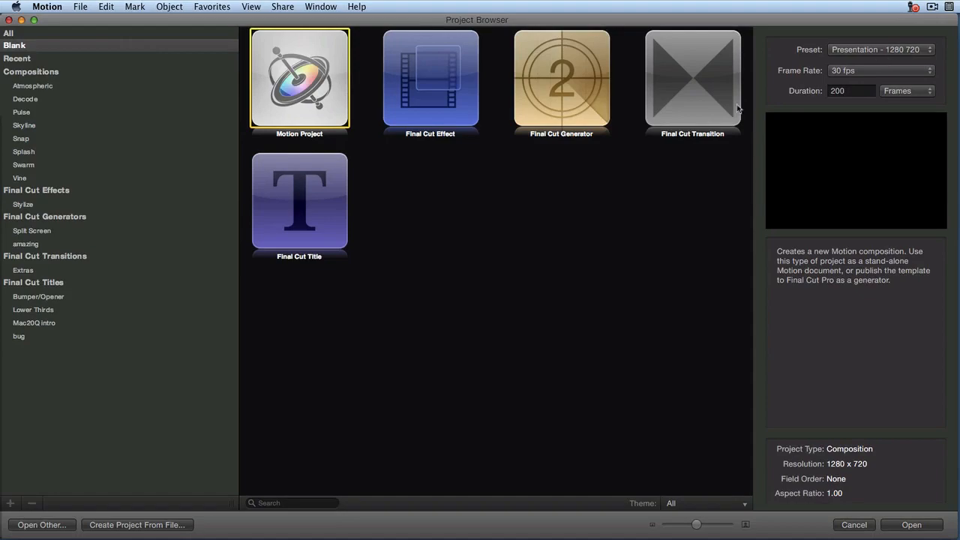
{"action": "double_click", "coordinate": [314, 105]}
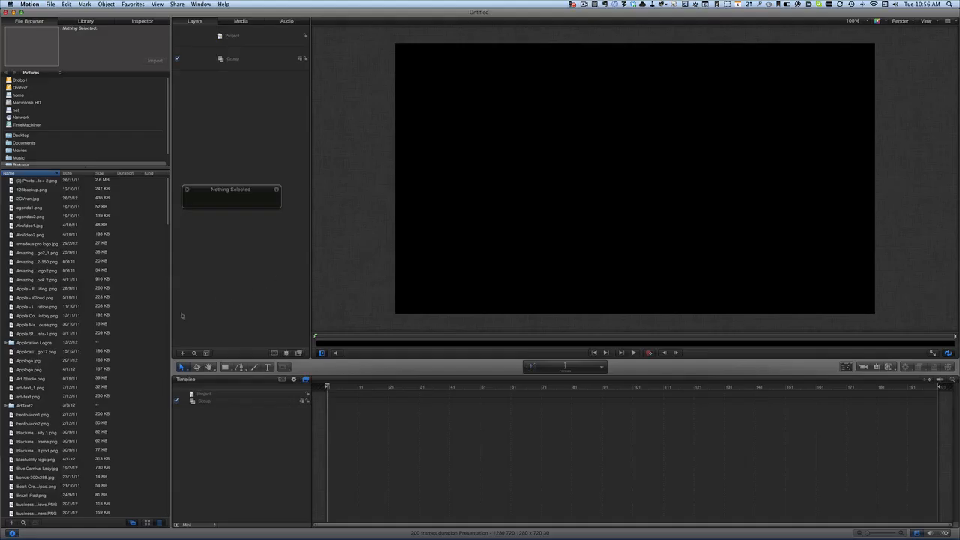
{"action": "left_click", "coordinate": [267, 367]}
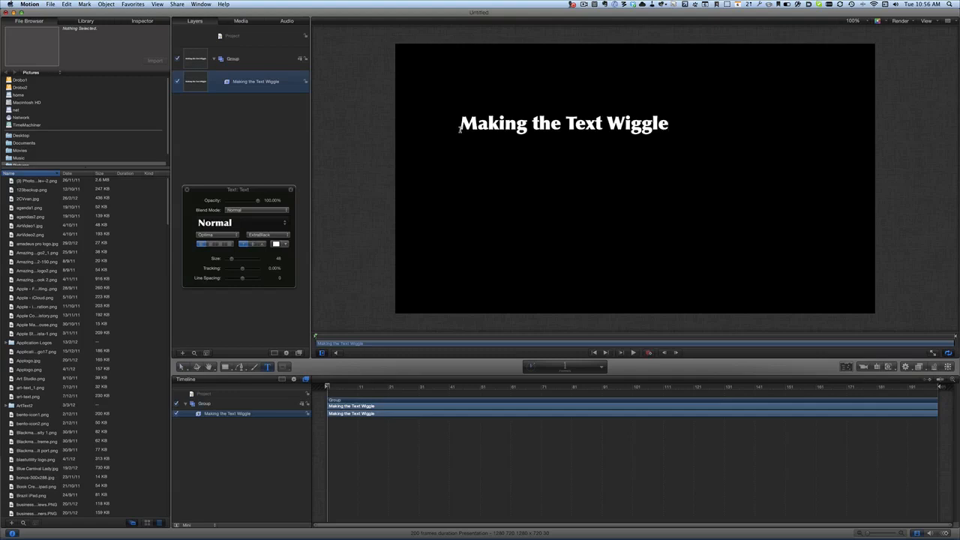
- Duplicate the text layer twice and space the three copies one below another on the canvas
{"action": "right_click", "coordinate": [242, 83]}
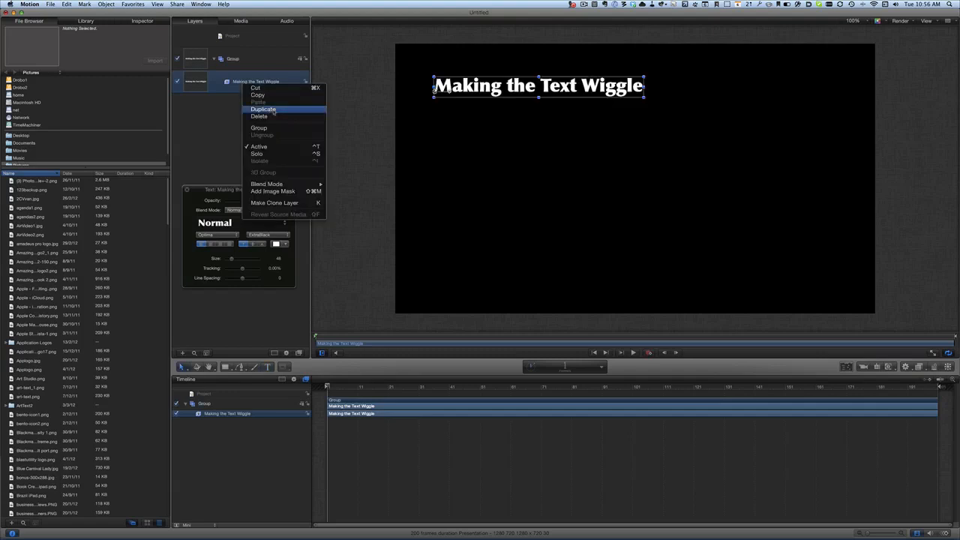
{"action": "left_click", "coordinate": [272, 109]}
{"action": "left_click_drag", "start_coordinate": [500, 95], "coordinate": [500, 176]}
{"action": "left_click_drag", "start_coordinate": [434, 172], "coordinate": [470, 255]}
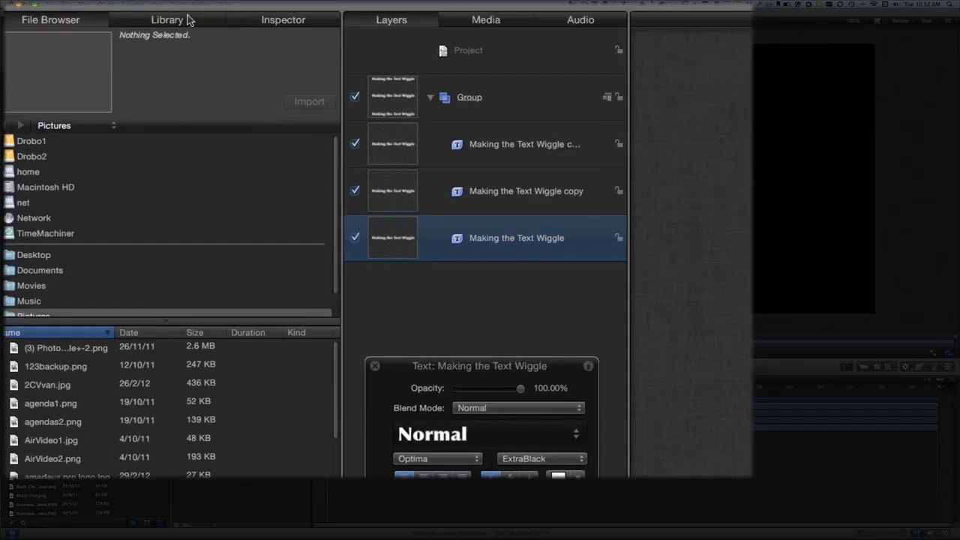
- Apply the Arrange In behavior from the Text-Basic text sequences to the lowest text line and play the animation
{"action": "left_click", "coordinate": [187, 20]}
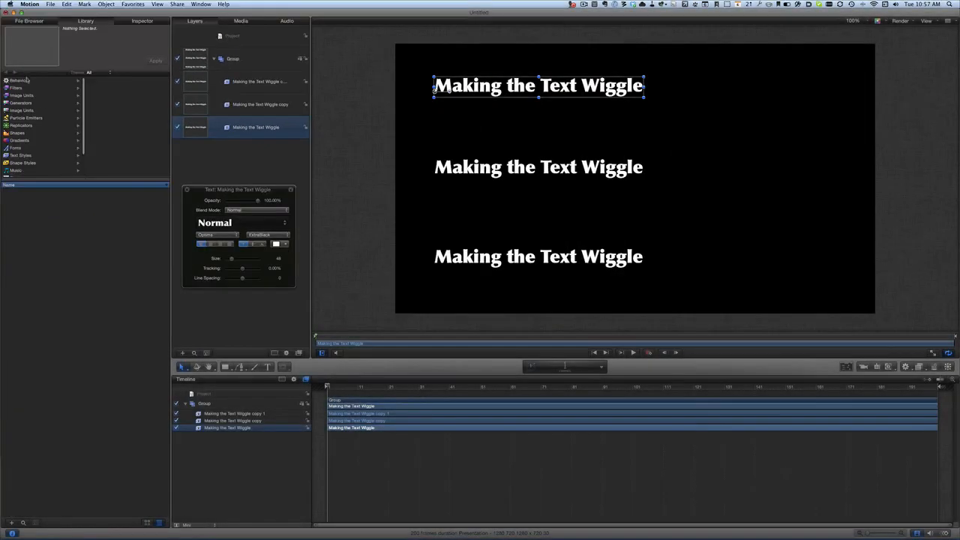
{"action": "left_click", "coordinate": [25, 80]}
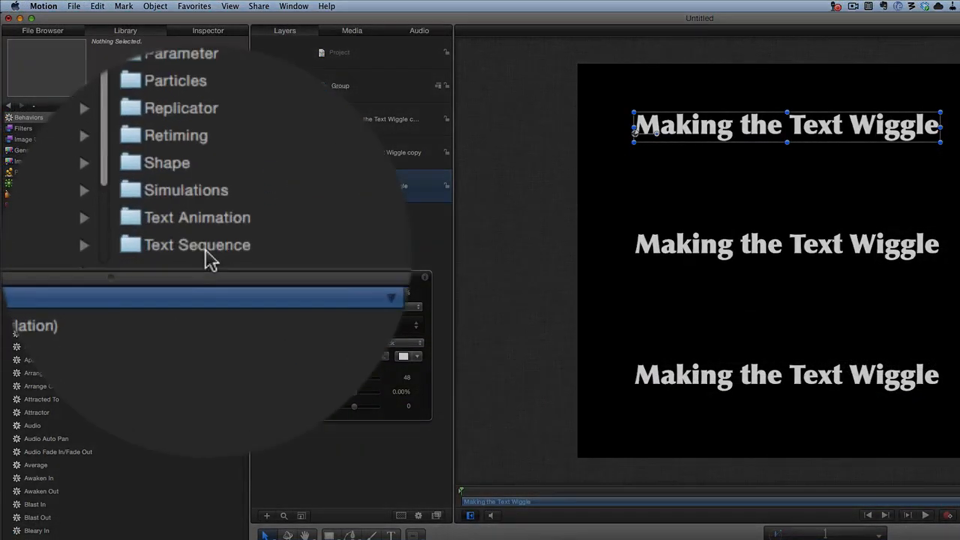
{"action": "left_click", "coordinate": [210, 258]}
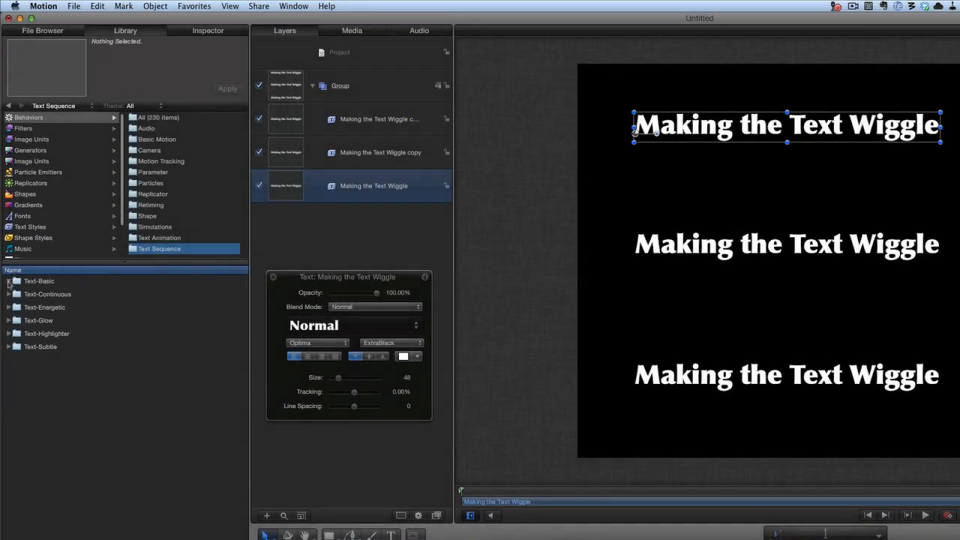
{"action": "left_click", "coordinate": [9, 281]}
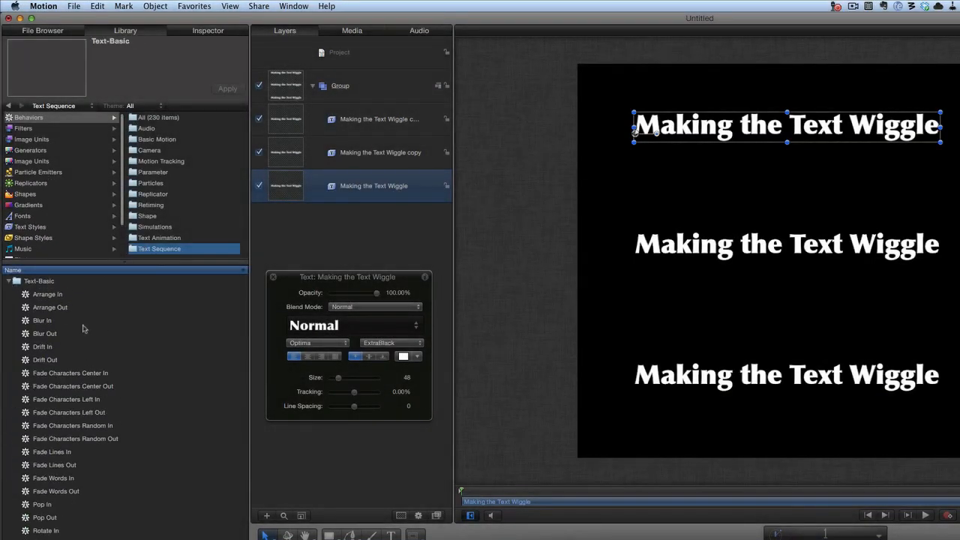
{"action": "left_click", "coordinate": [47, 294]}
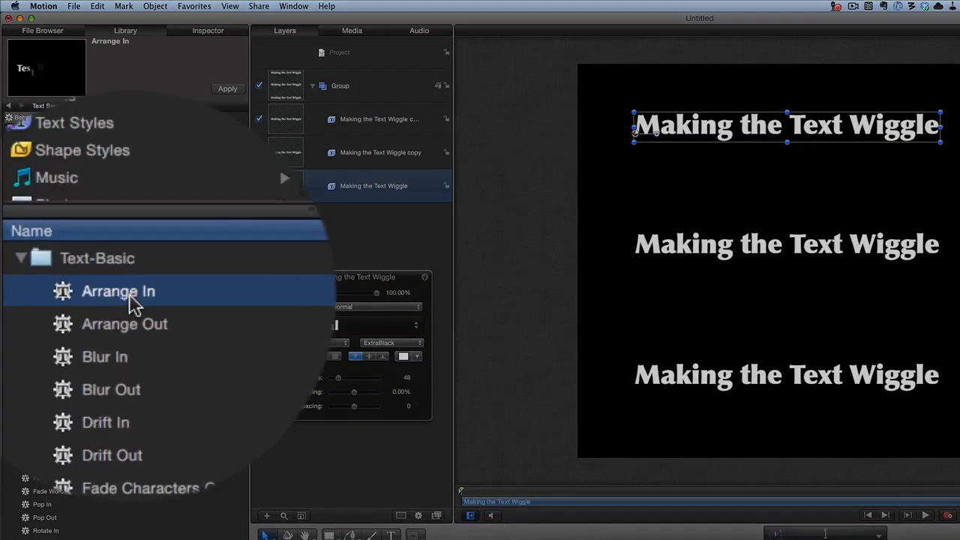
{"action": "left_click_drag", "start_coordinate": [54, 297], "coordinate": [380, 128]}
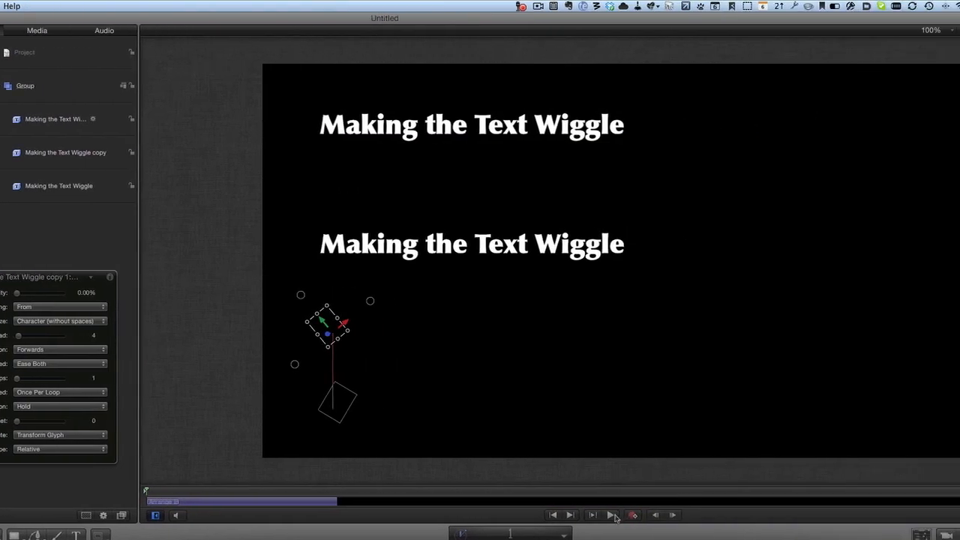
{"action": "left_click", "coordinate": [925, 516]}
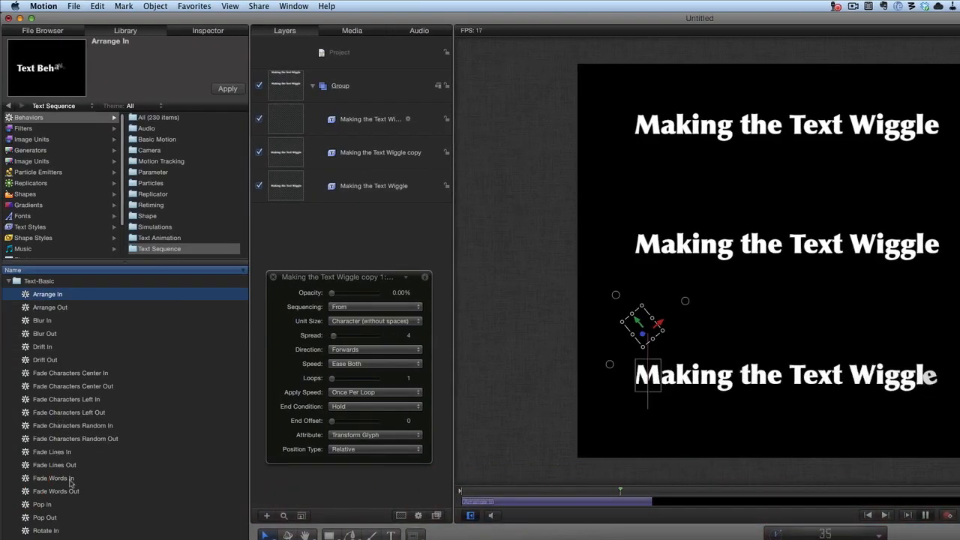
- Apply the Rotate In behavior to the middle text line and Substitute In to the uppermost line
{"action": "left_click", "coordinate": [46, 530]}
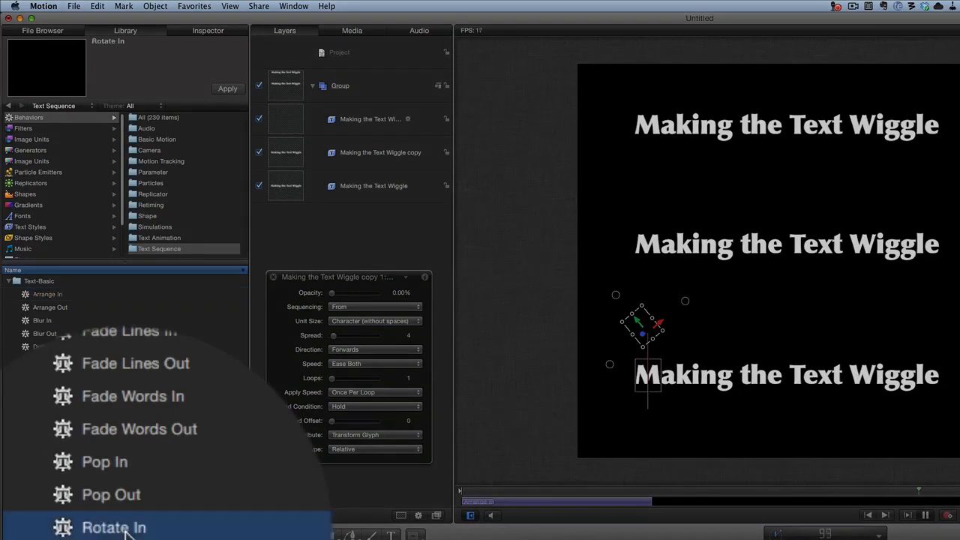
{"action": "left_click_drag", "start_coordinate": [125, 531], "coordinate": [390, 155]}
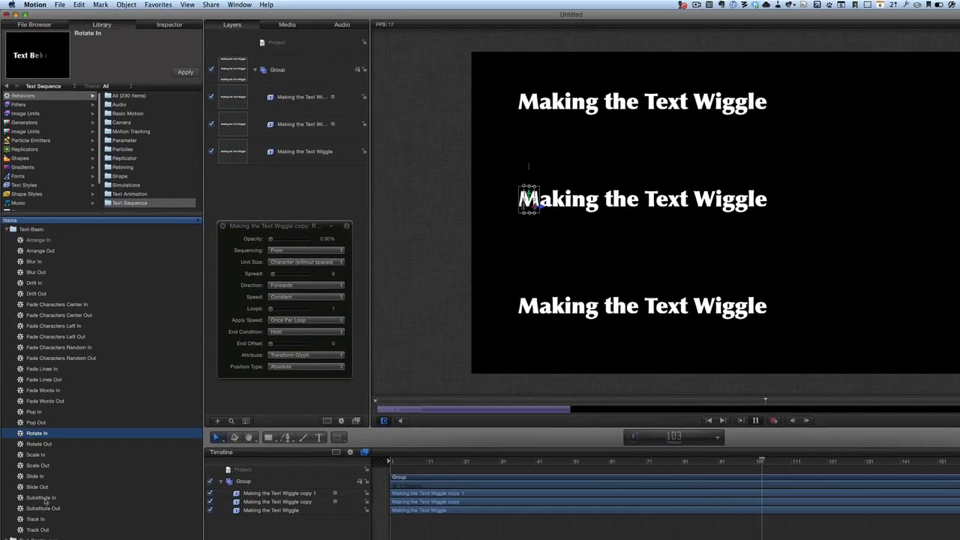
{"action": "left_click", "coordinate": [46, 498]}
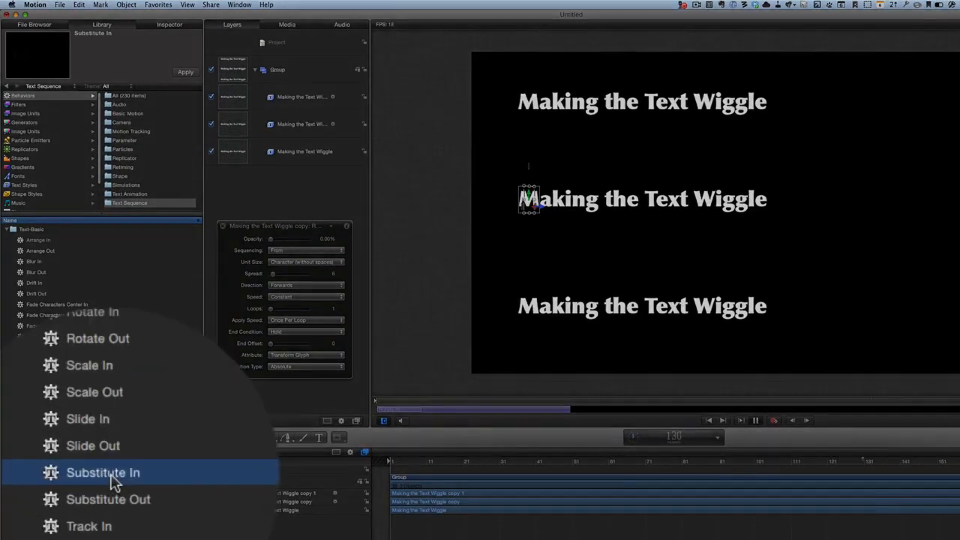
{"action": "left_click_drag", "start_coordinate": [43, 499], "coordinate": [593, 110]}
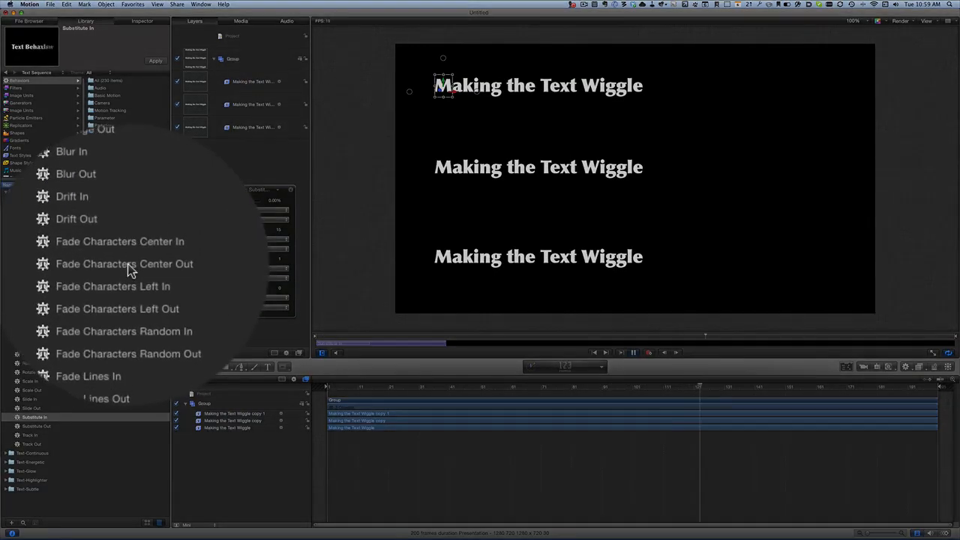
- Apply Fade Characters Center Out to the lowest text line and move the behavior to the end of the project
{"action": "left_click", "coordinate": [130, 270]}
{"action": "left_click_drag", "start_coordinate": [129, 270], "coordinate": [262, 146]}
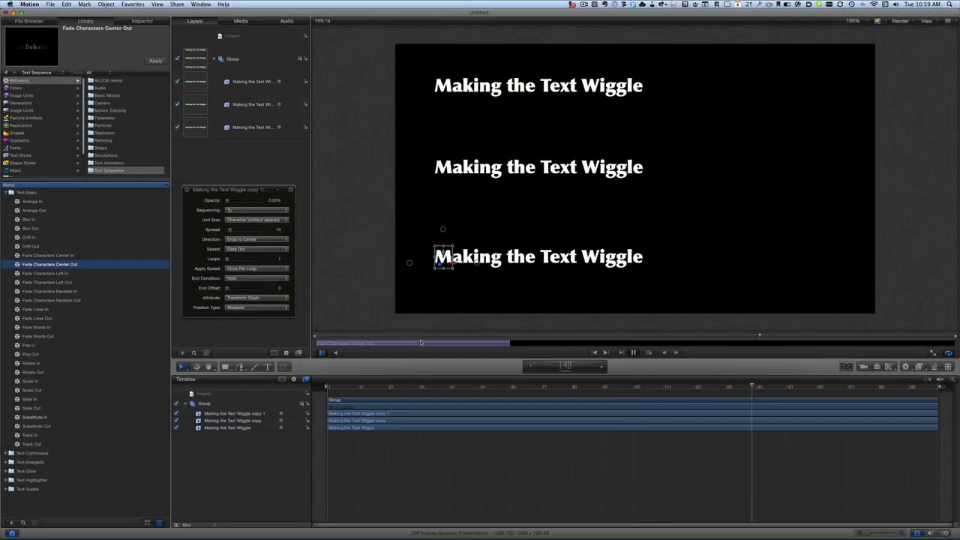
{"action": "key", "text": "Home"}
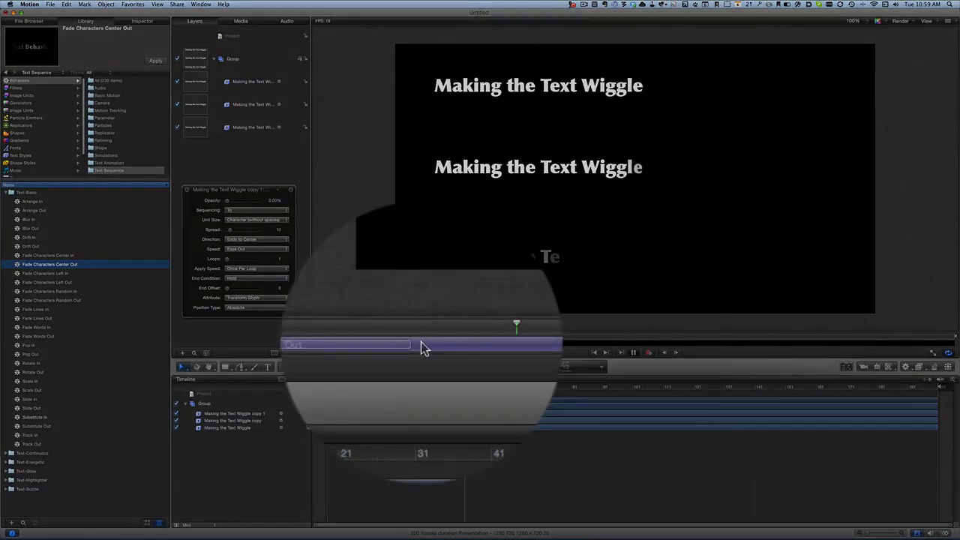
{"action": "left_click_drag", "start_coordinate": [421, 342], "coordinate": [863, 339]}
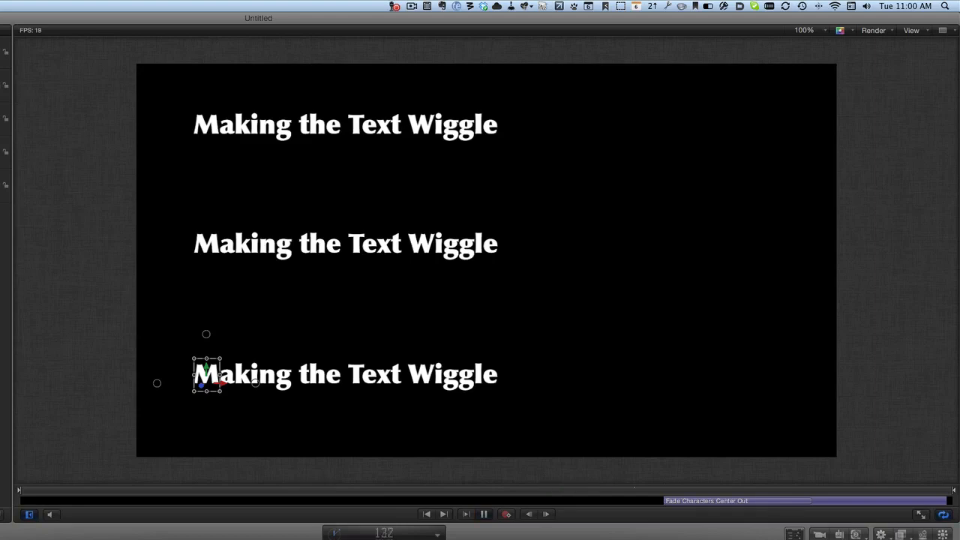
- Apply Track Out to the middle line and Fade Characters Left Out to the uppermost line, moving both behaviors to the project's end
{"action": "left_click_drag", "start_coordinate": [71, 397], "coordinate": [289, 253]}
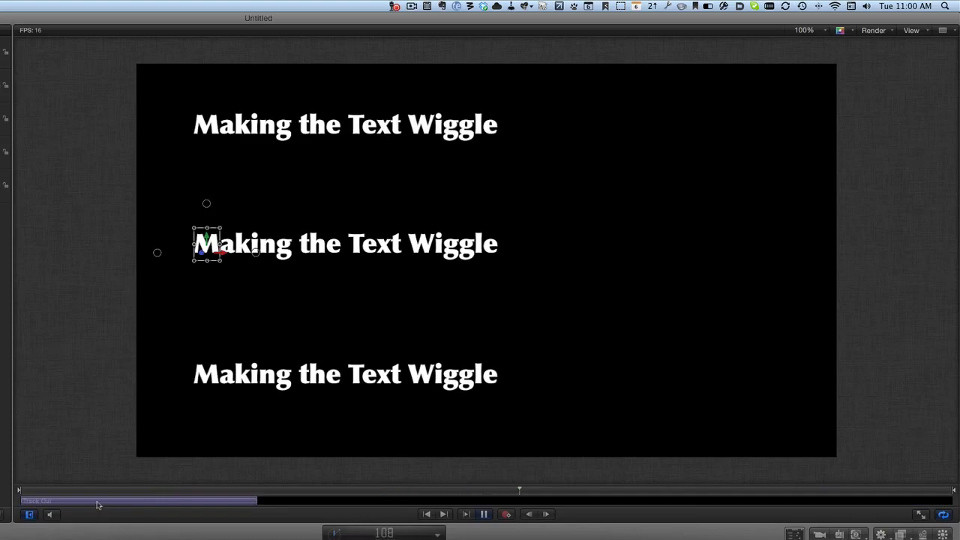
{"action": "left_click_drag", "start_coordinate": [166, 496], "coordinate": [793, 516]}
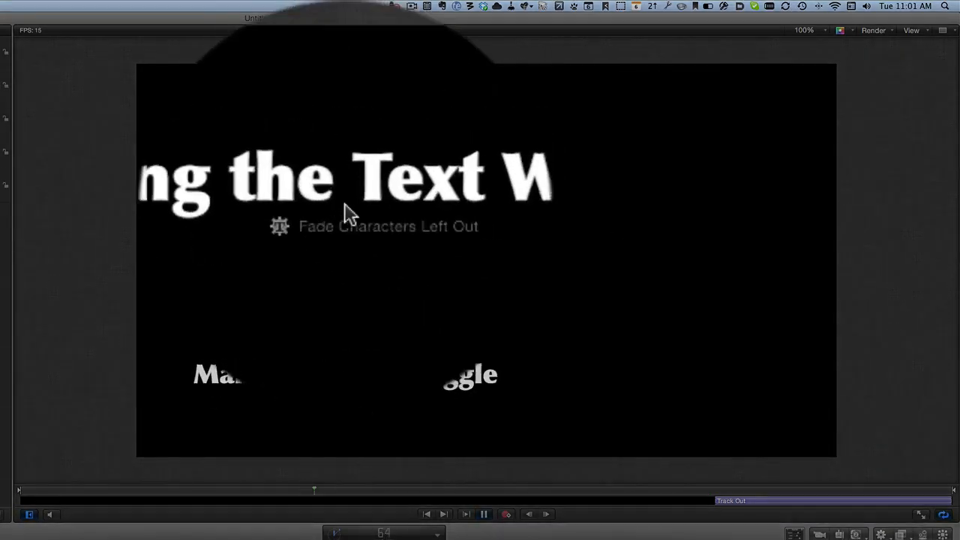
{"action": "left_click_drag", "start_coordinate": [347, 213], "coordinate": [338, 230]}
{"action": "left_click_drag", "start_coordinate": [95, 506], "coordinate": [853, 525]}
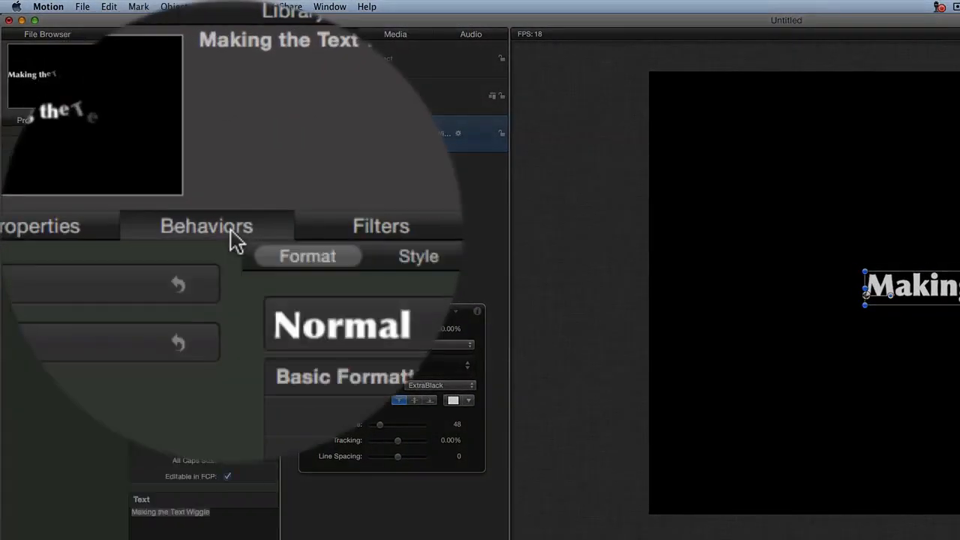
- In the text's Arrange In format, set rotation to 280°, opacity to 38.49% and Y position to 105.6 px
{"action": "left_click", "coordinate": [115, 124]}
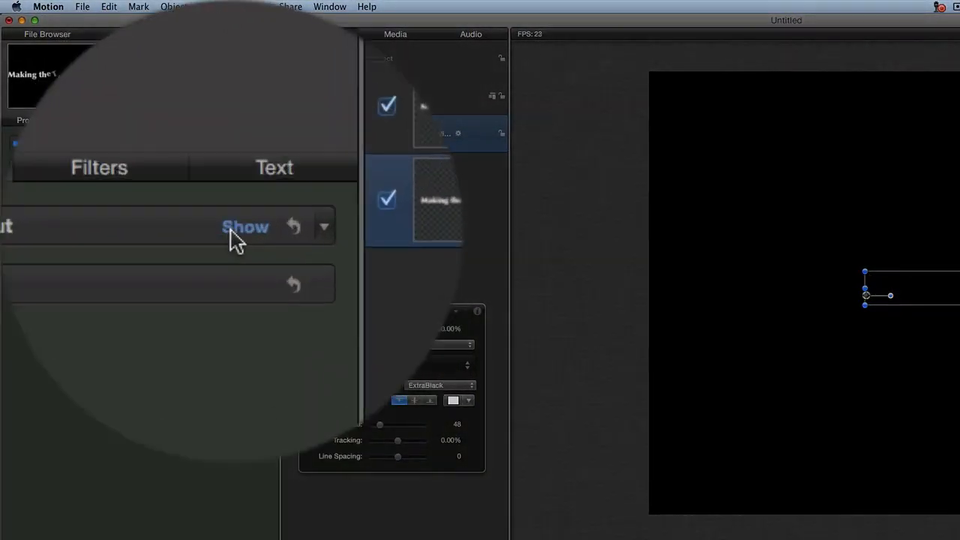
{"action": "left_click", "coordinate": [229, 144]}
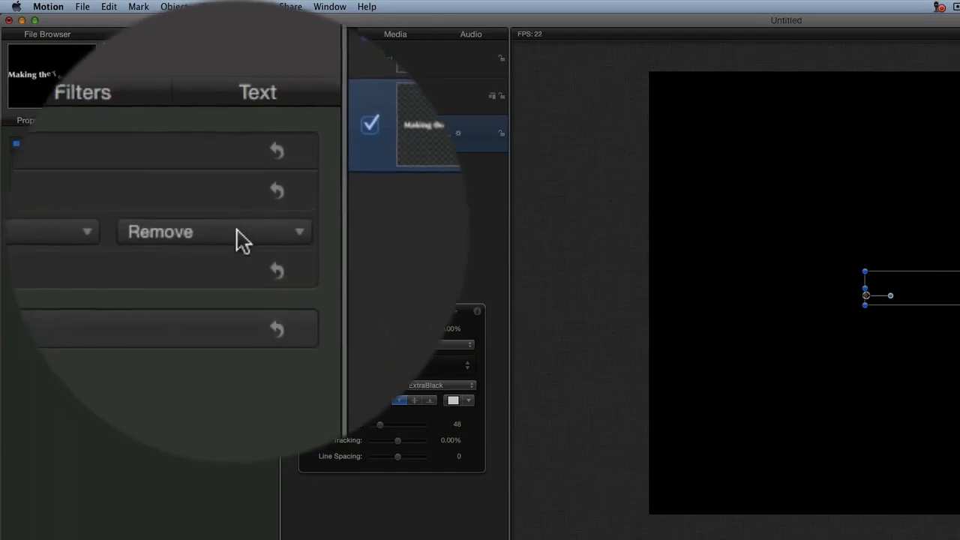
{"action": "left_click", "coordinate": [230, 218]}
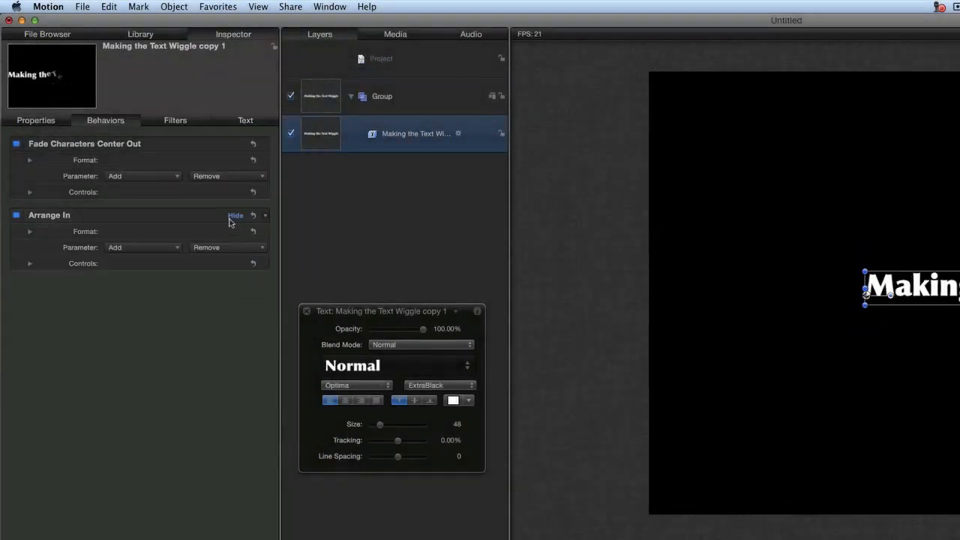
{"action": "left_click", "coordinate": [30, 231]}
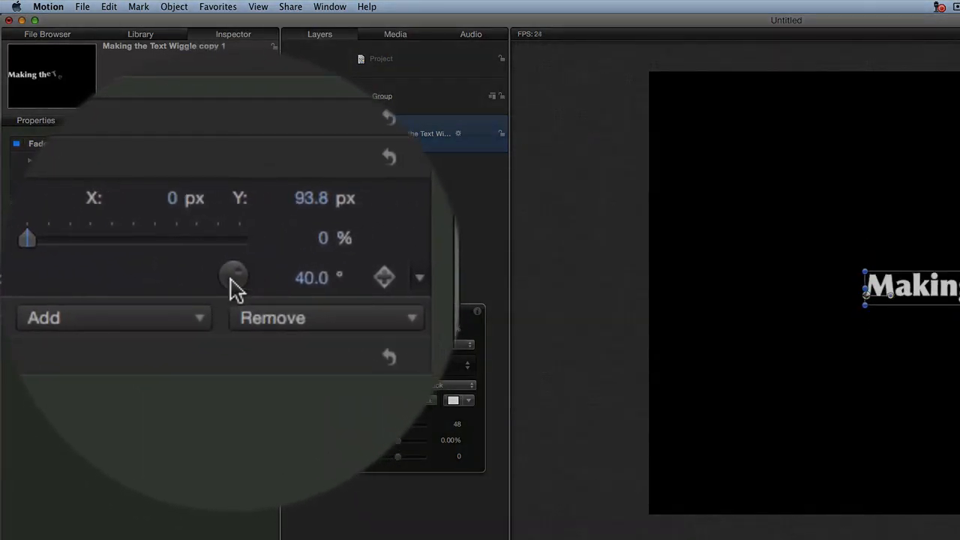
{"action": "left_click", "coordinate": [230, 282]}
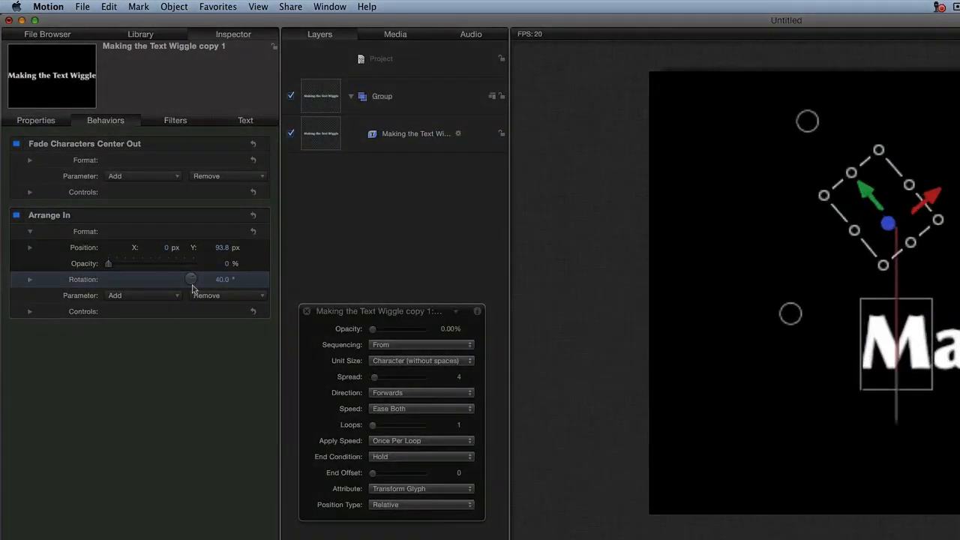
{"action": "left_click_drag", "start_coordinate": [192, 288], "coordinate": [141, 268]}
{"action": "left_click", "coordinate": [141, 268]}
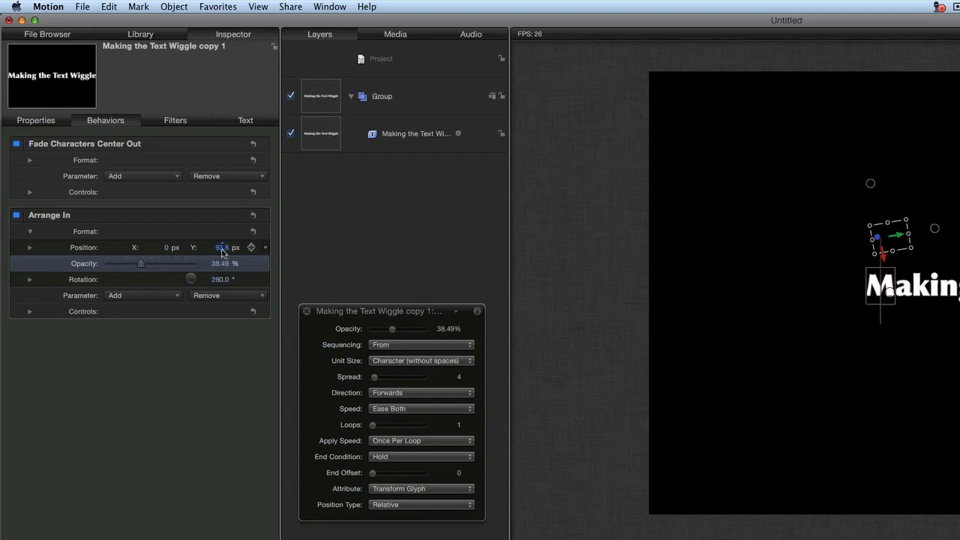
{"action": "mouse_move", "coordinate": [222, 250]}
{"action": "left_mouse_down"}
{"action": "mouse_move", "coordinate": [222, 260]}
{"action": "mouse_move", "coordinate": [230, 248]}
{"action": "left_mouse_up"}
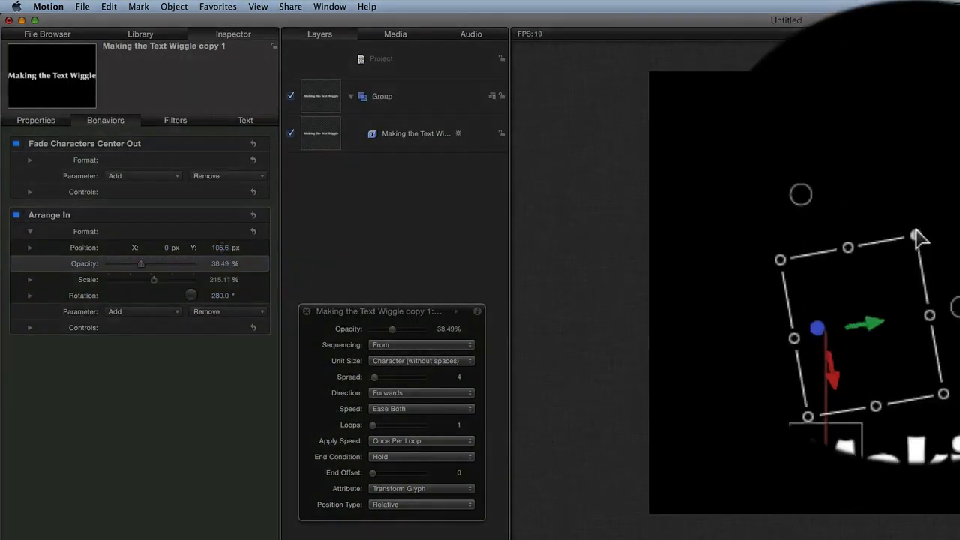
- Scale the Arrange In character box on the canvas, rotate it in 3D about its red axis and reduce its height
{"action": "left_click_drag", "start_coordinate": [919, 234], "coordinate": [916, 215]}
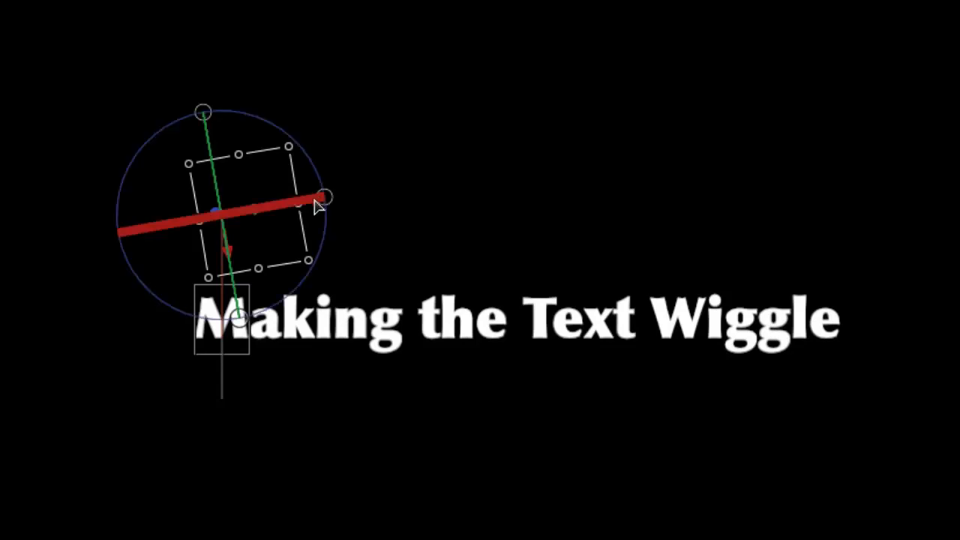
{"action": "left_click_drag", "start_coordinate": [322, 208], "coordinate": [297, 267]}
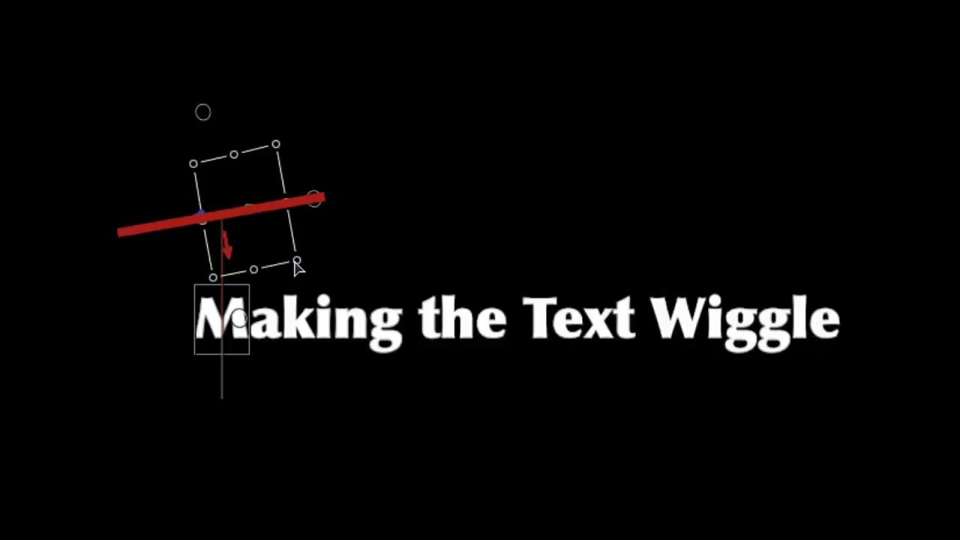
{"action": "left_click_drag", "start_coordinate": [234, 154], "coordinate": [239, 183]}
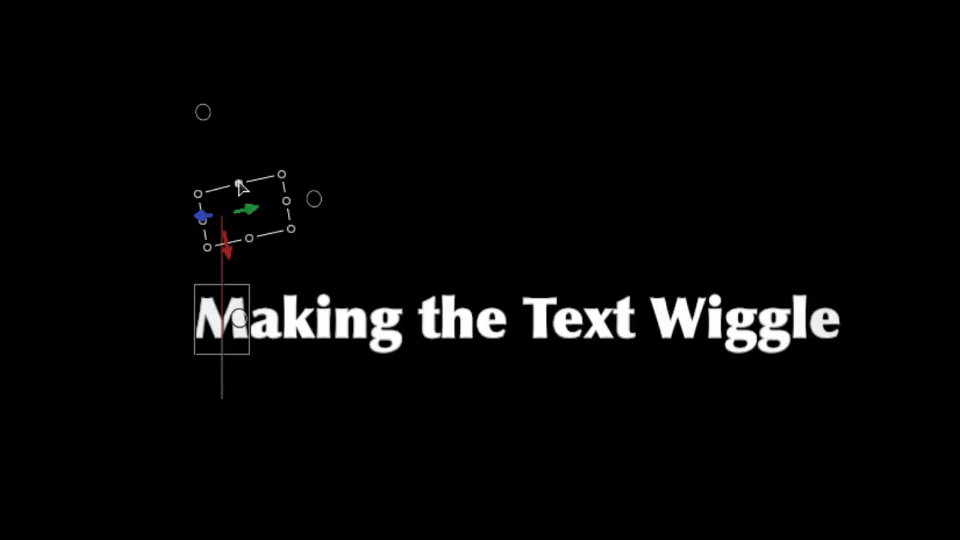